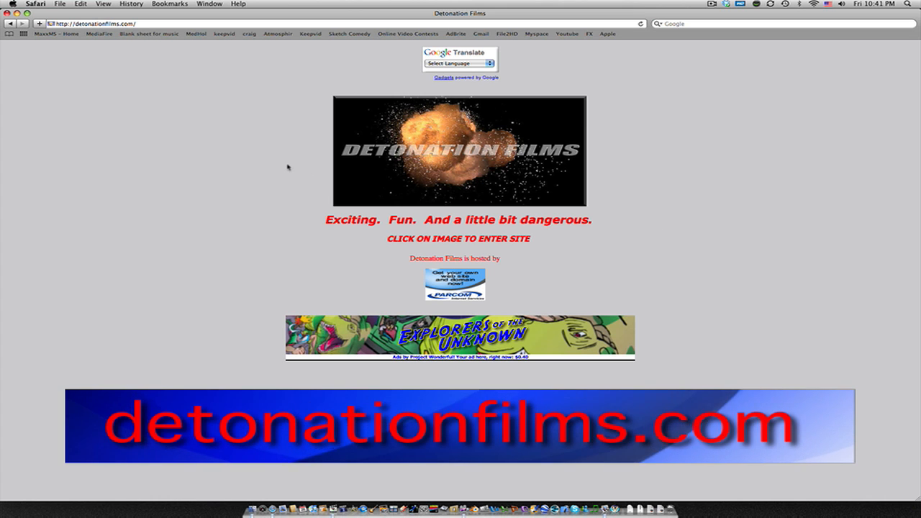
Enter the Detonation Films site and open its directory of effects stock footage
{"action": "left_click", "coordinate": [473, 155]}
{"action": "left_click", "coordinate": [340, 154]}
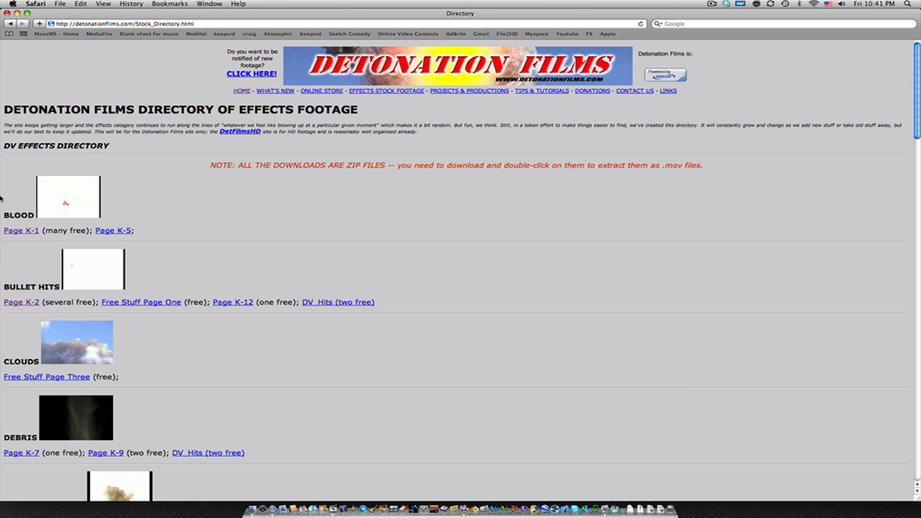
Scroll through the effects directory to browse the available footage categories
{"action": "scroll", "coordinate": [25, 231], "scroll_direction": "down", "scroll_amount": 3}
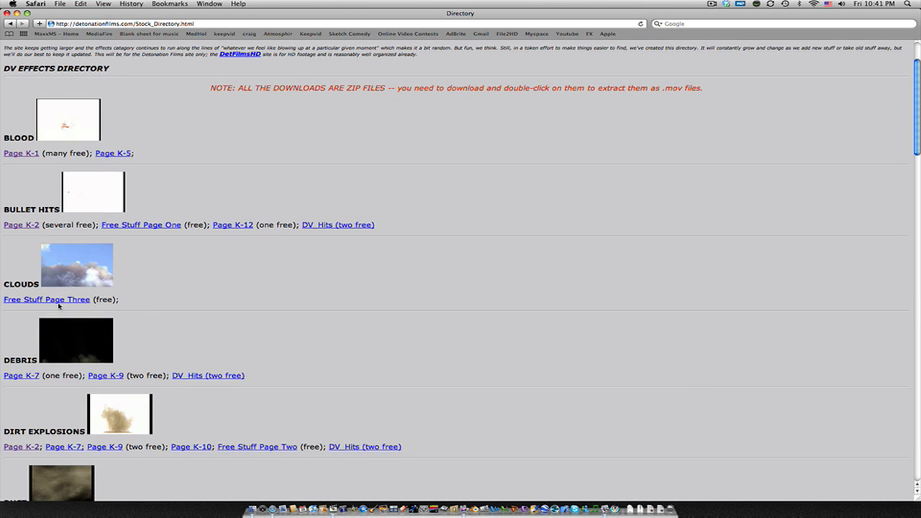
{"action": "scroll", "coordinate": [72, 302], "scroll_direction": "down", "scroll_amount": 10}
{"action": "scroll", "coordinate": [88, 297], "scroll_direction": "down", "scroll_amount": 13}
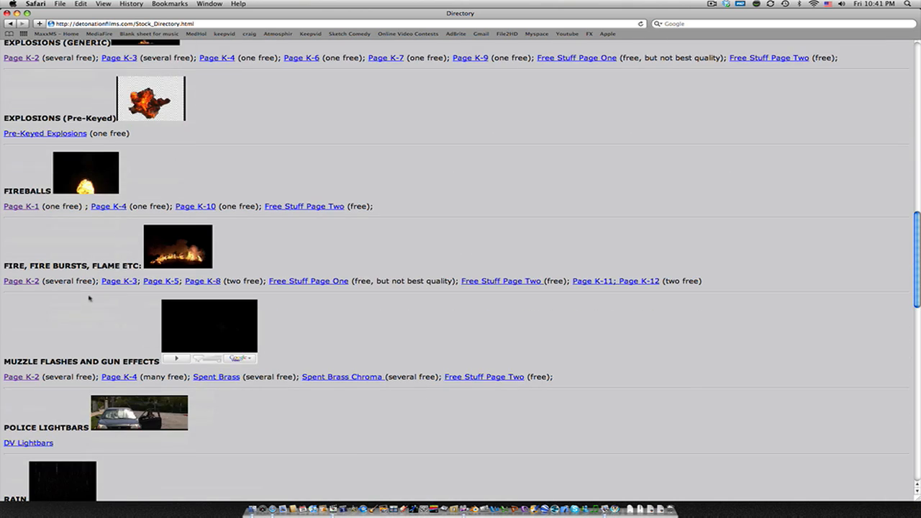
{"action": "scroll", "coordinate": [51, 232], "scroll_direction": "down", "scroll_amount": 3}
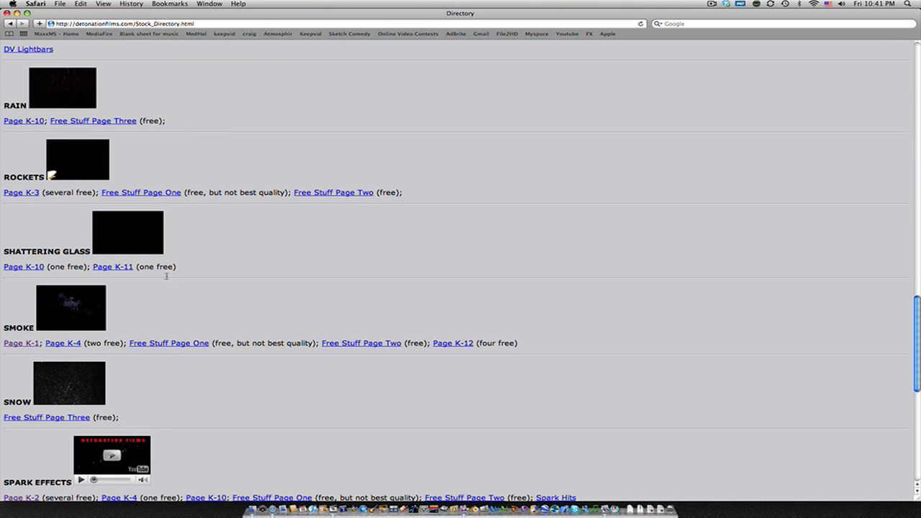
{"action": "scroll", "coordinate": [197, 366], "scroll_direction": "down", "scroll_amount": 4}
{"action": "scroll", "coordinate": [196, 356], "scroll_direction": "down", "scroll_amount": 3}
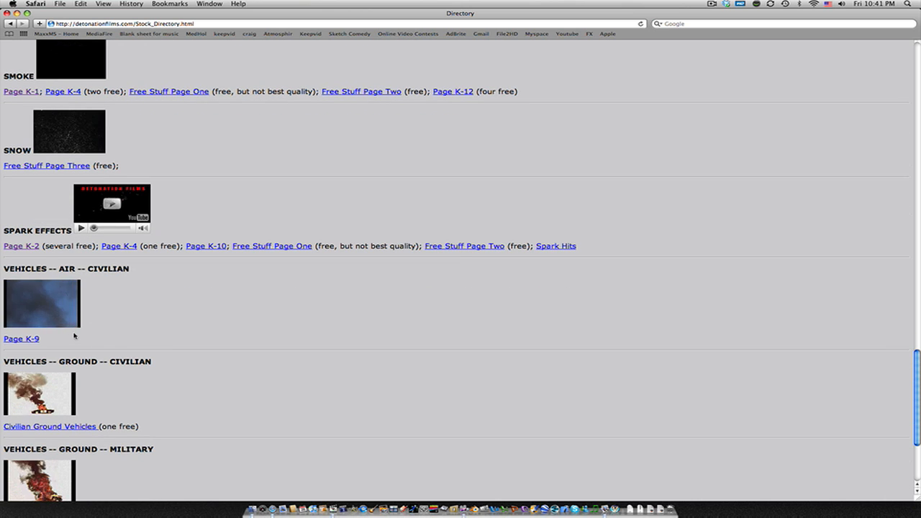
{"action": "scroll", "coordinate": [73, 332], "scroll_direction": "up", "scroll_amount": 20}
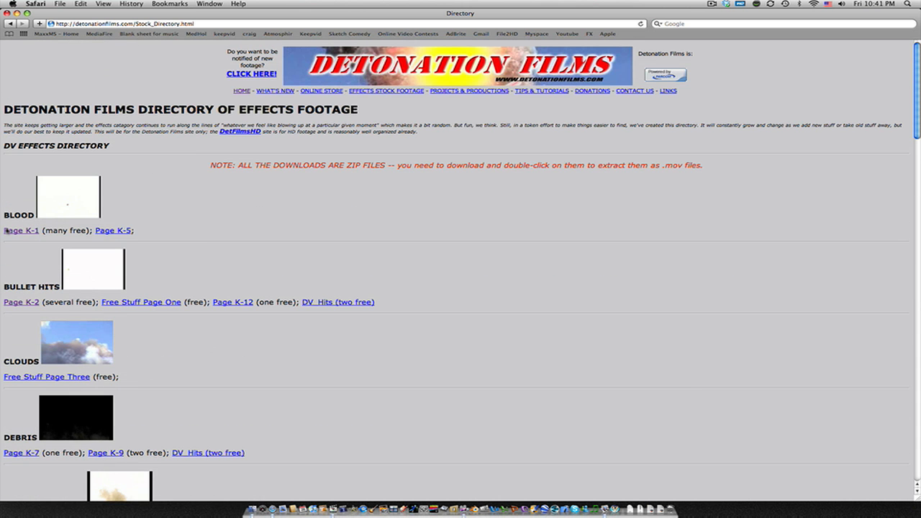
Open the Blood category's Page K-1 and download the close side exit wound clip from its mirror link
{"action": "left_click", "coordinate": [20, 231]}
{"action": "scroll", "coordinate": [126, 285], "scroll_direction": "down", "scroll_amount": 10}
{"action": "scroll", "coordinate": [126, 285], "scroll_direction": "down", "scroll_amount": 15}
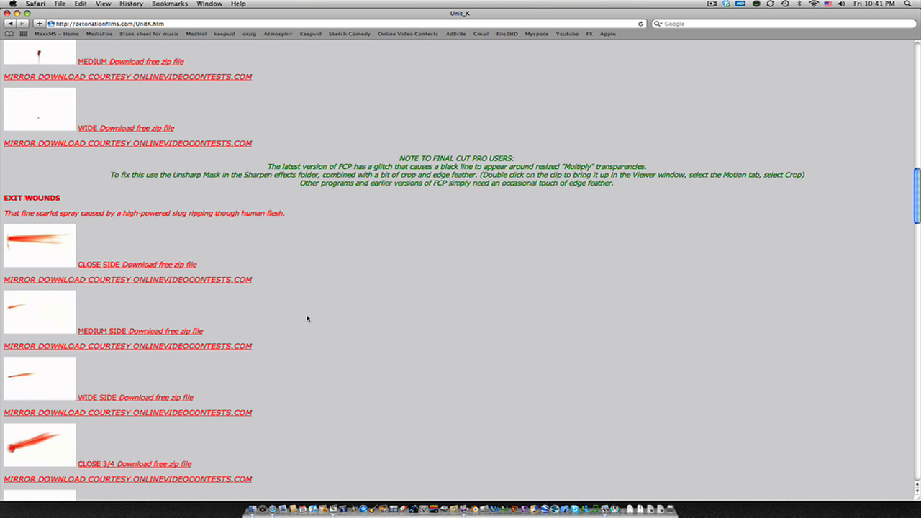
{"action": "right_click", "coordinate": [136, 285]}
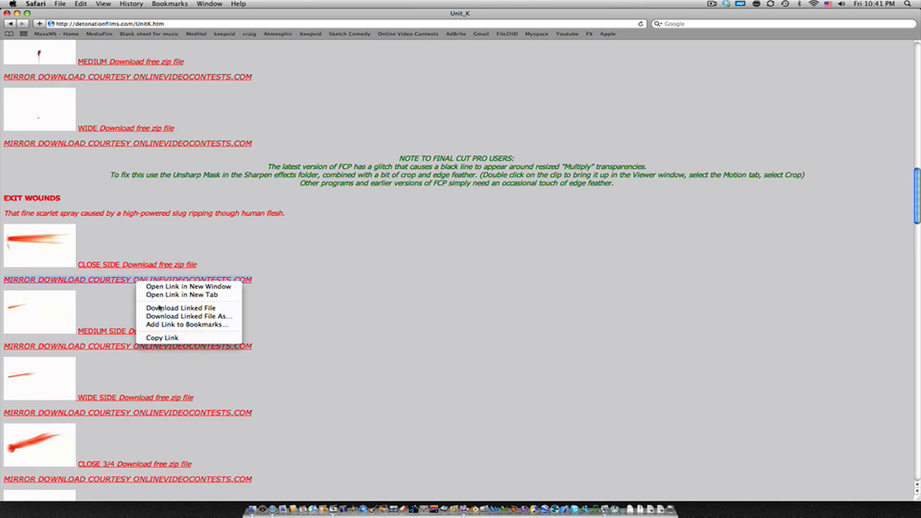
{"action": "left_click", "coordinate": [182, 308]}
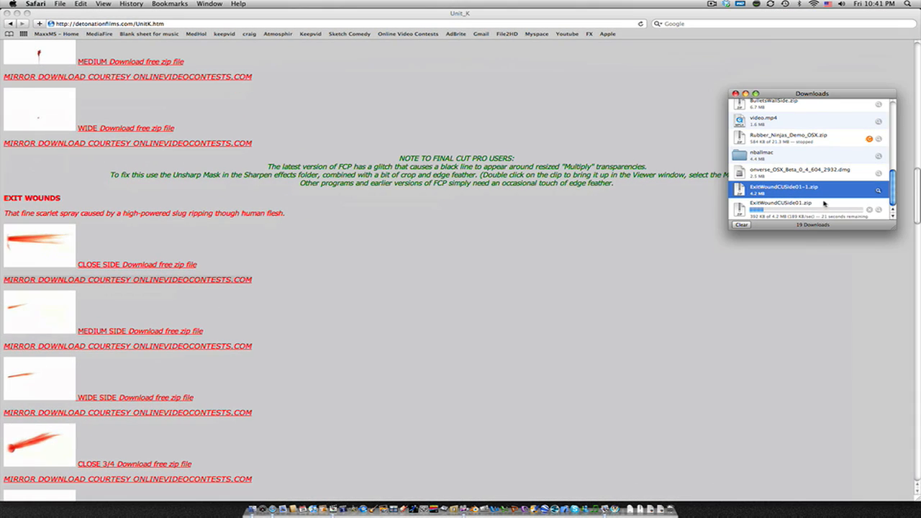
Stop the duplicate exit wound download and reveal the finished ExitWoundCUSide01-1.zip file in Finder
{"action": "left_click", "coordinate": [867, 210]}
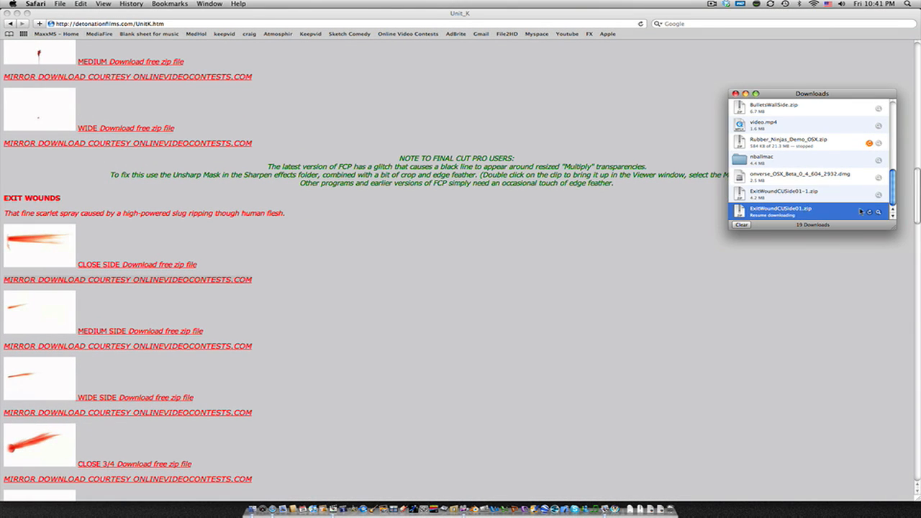
{"action": "right_click", "coordinate": [768, 195]}
{"action": "left_click", "coordinate": [787, 199]}
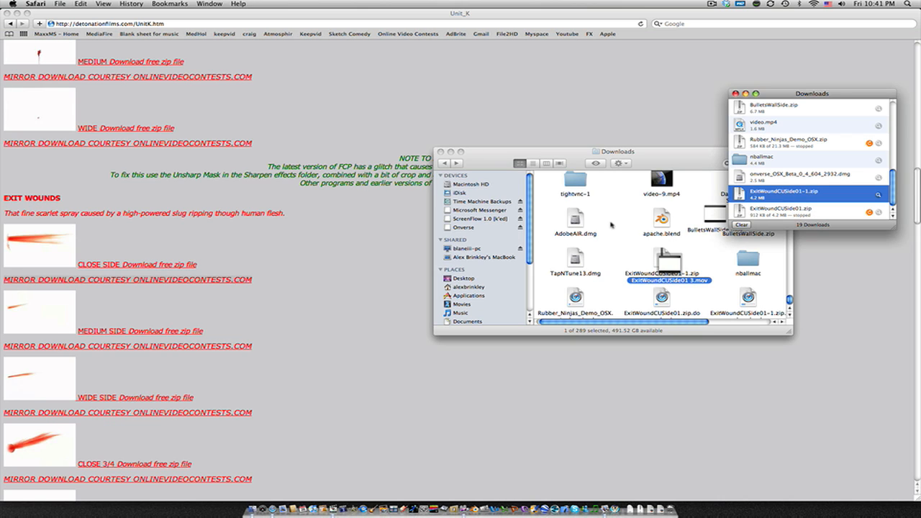
Switch to Final Cut Express and add the ExitWoundCUSide01 3.mov clip to track V2 of the timeline
{"action": "left_click_drag", "start_coordinate": [663, 268], "coordinate": [196, 320]}
{"action": "key", "text": "ctrl+Right"}
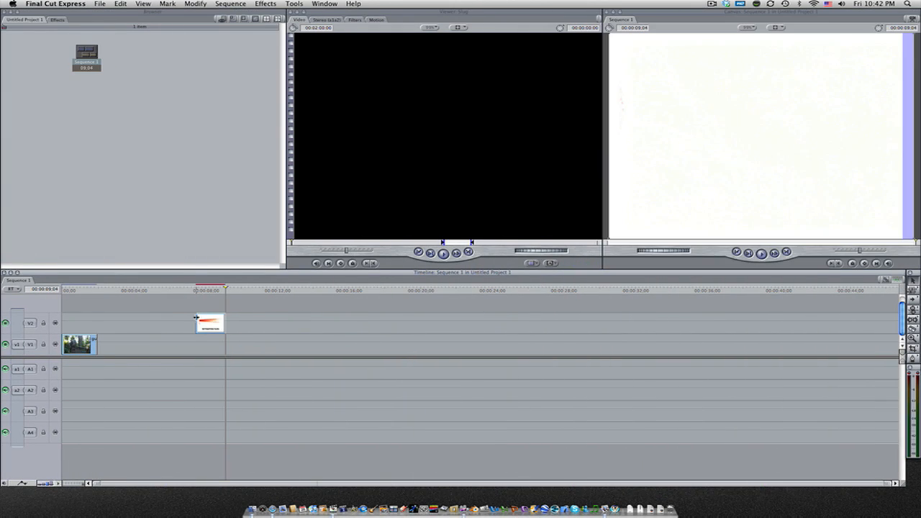
Step frame by frame to where the clip's logo ends, split the clip there and delete the leading logo section
{"action": "left_click", "coordinate": [204, 290]}
{"action": "left_click", "coordinate": [203, 291]}
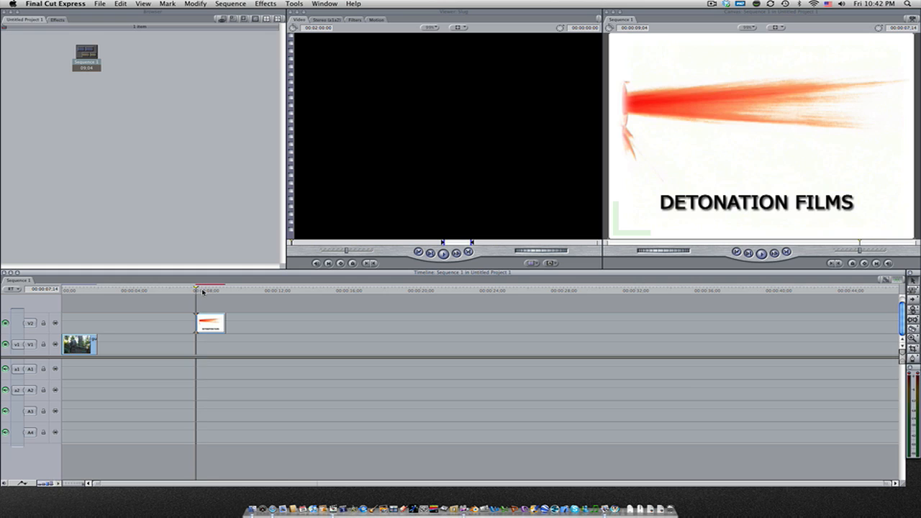
{"action": "key", "text": "Right"}
{"action": "key", "text": "Right"}
{"action": "key", "text": "Right"}
{"action": "key", "text": "Right"}
{"action": "key", "text": "Right"}
{"action": "key", "text": "Right"}
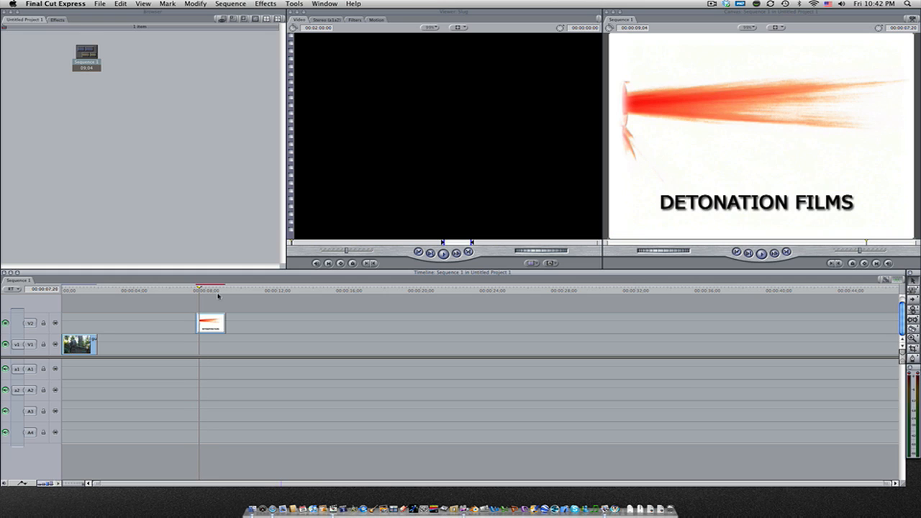
{"action": "key", "text": "Right"}
{"action": "key", "text": "Right"}
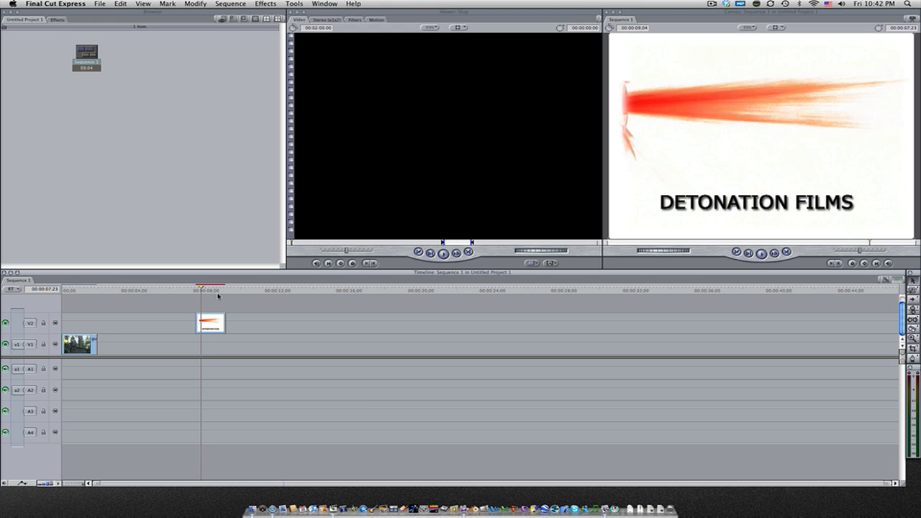
{"action": "key", "text": "Right"}
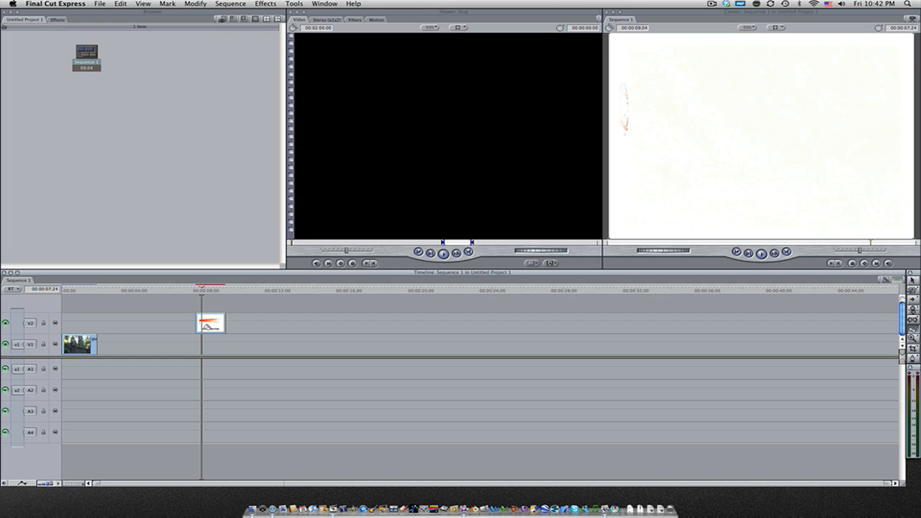
{"action": "left_click", "coordinate": [205, 324]}
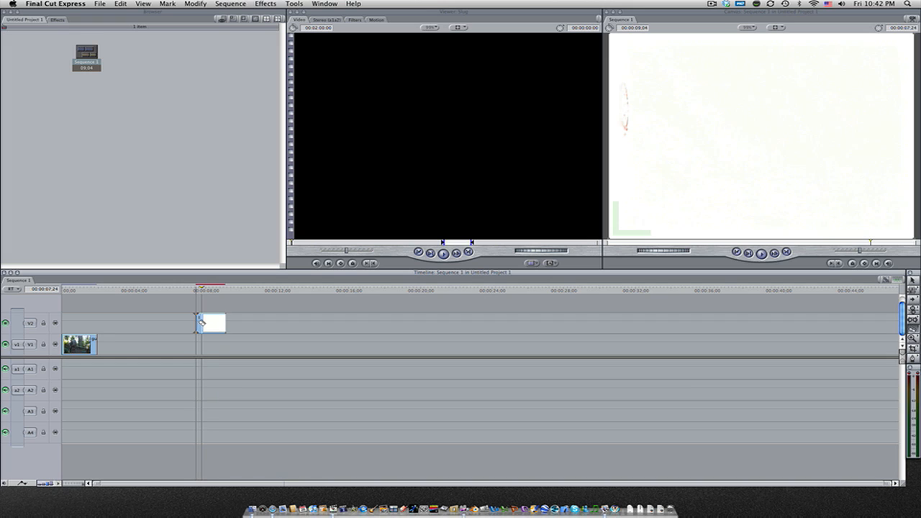
{"action": "left_click", "coordinate": [199, 324]}
{"action": "key", "text": "space"}
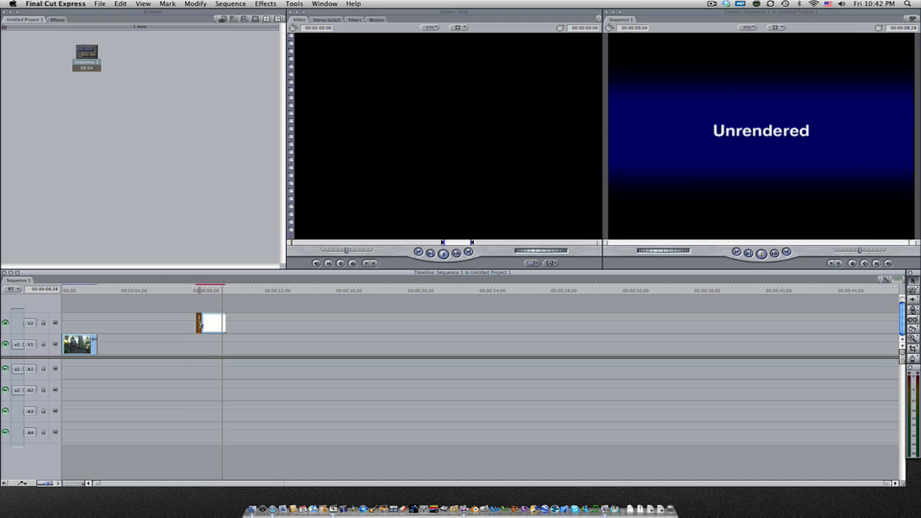
{"action": "key", "text": "space"}
{"action": "key", "text": "Delete"}
Open the remaining exit wound clip and apply the Luma Key video filter to it
{"action": "left_click", "coordinate": [217, 326]}
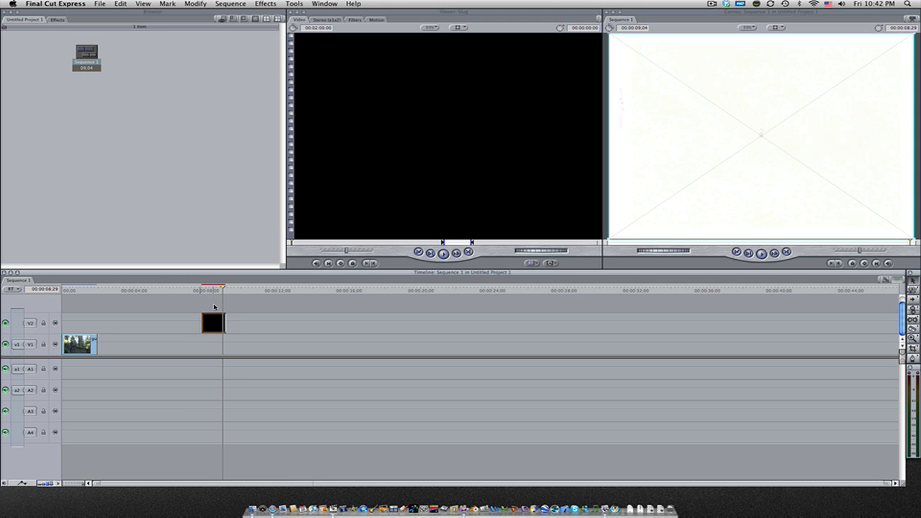
{"action": "left_click", "coordinate": [214, 291]}
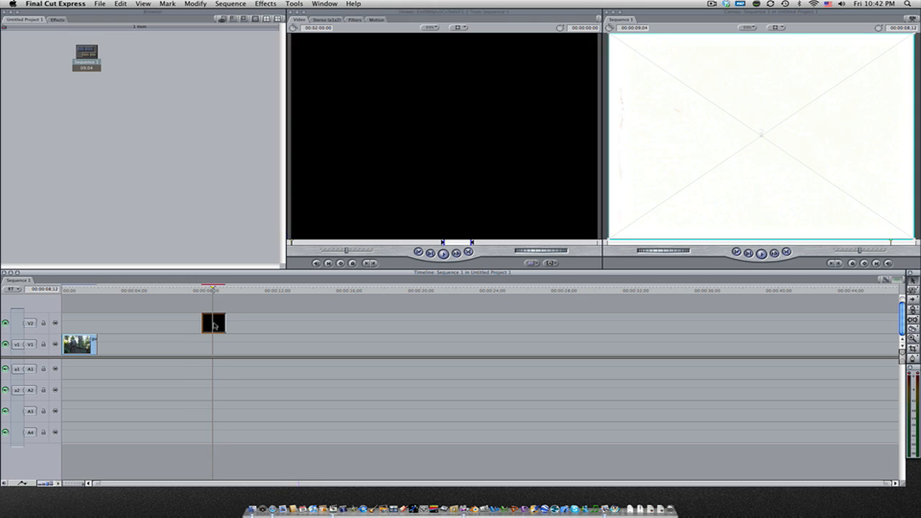
{"action": "double_click", "coordinate": [214, 326]}
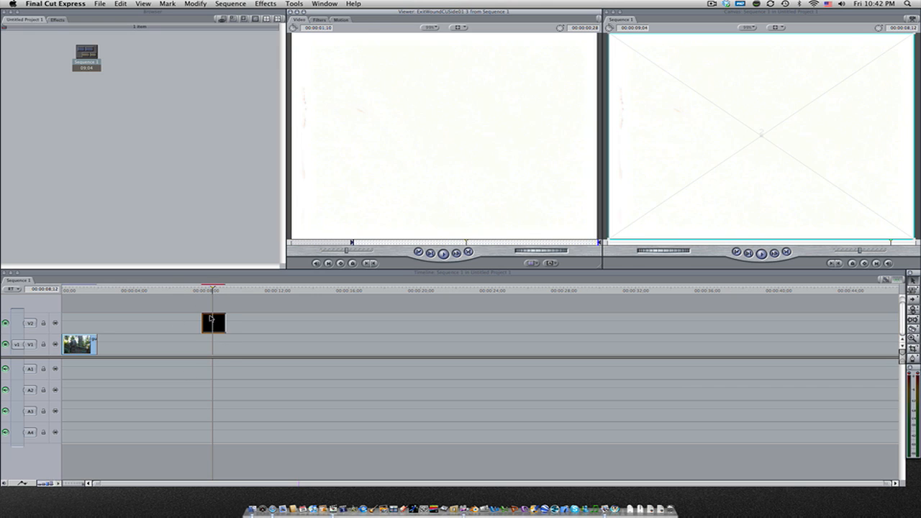
{"action": "left_click", "coordinate": [264, 4]}
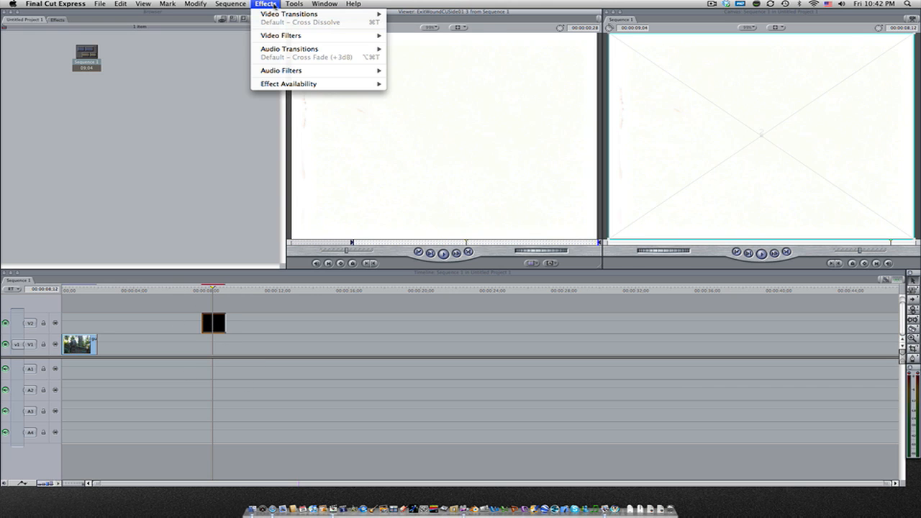
{"action": "mouse_move", "coordinate": [291, 38]}
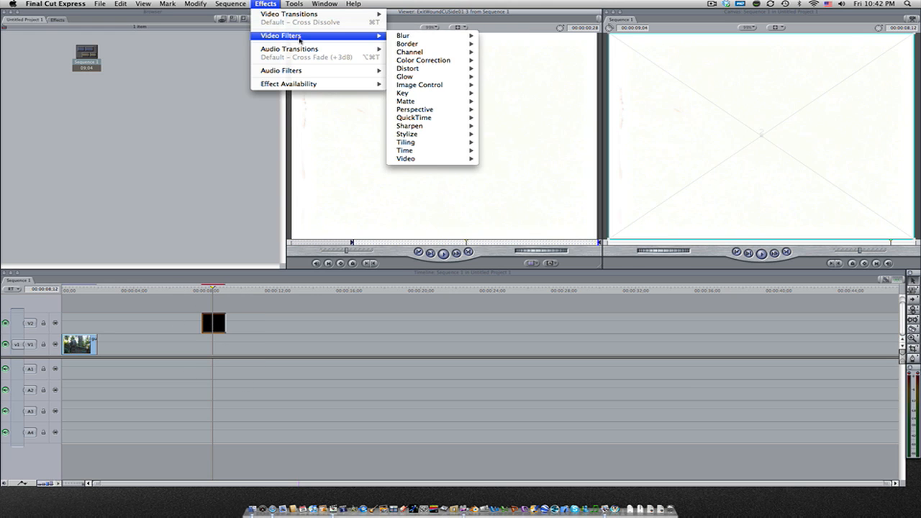
{"action": "mouse_move", "coordinate": [449, 98]}
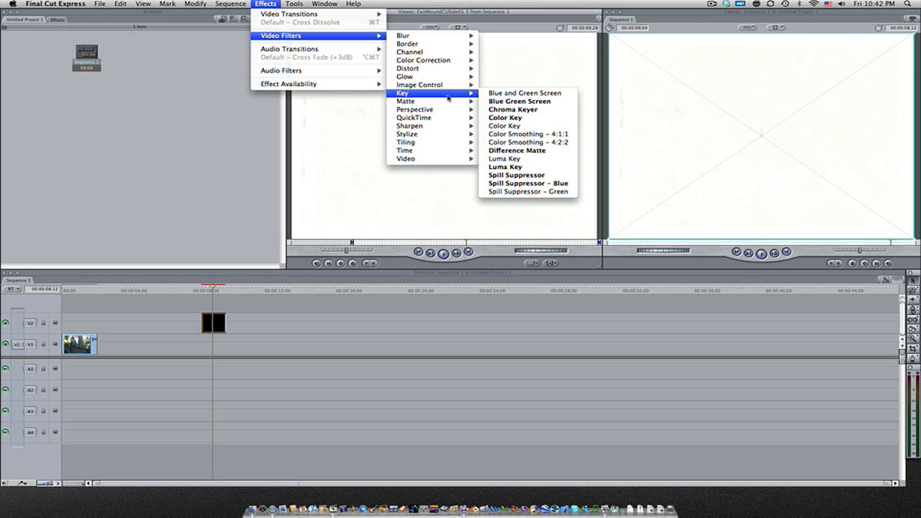
{"action": "left_click", "coordinate": [538, 166]}
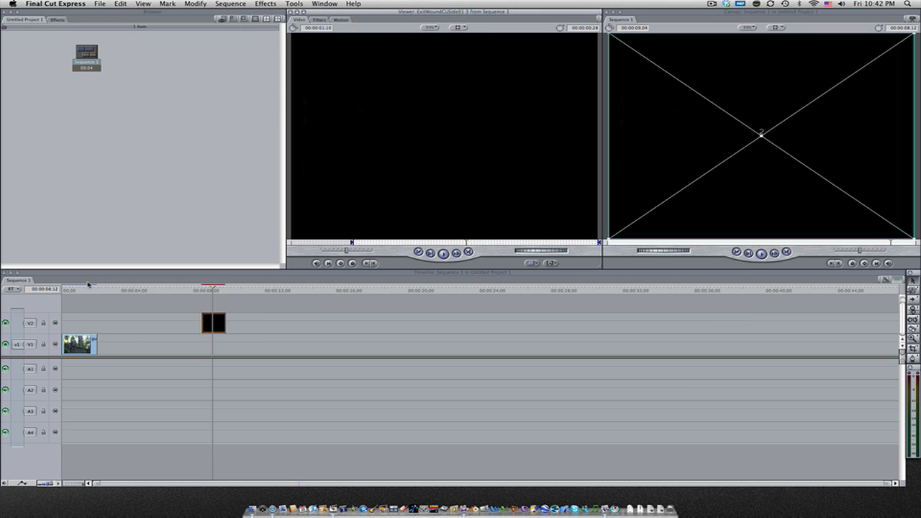
Play the sequence from the start to preview the forest shot
{"action": "left_click_drag", "start_coordinate": [85, 292], "coordinate": [57, 294]}
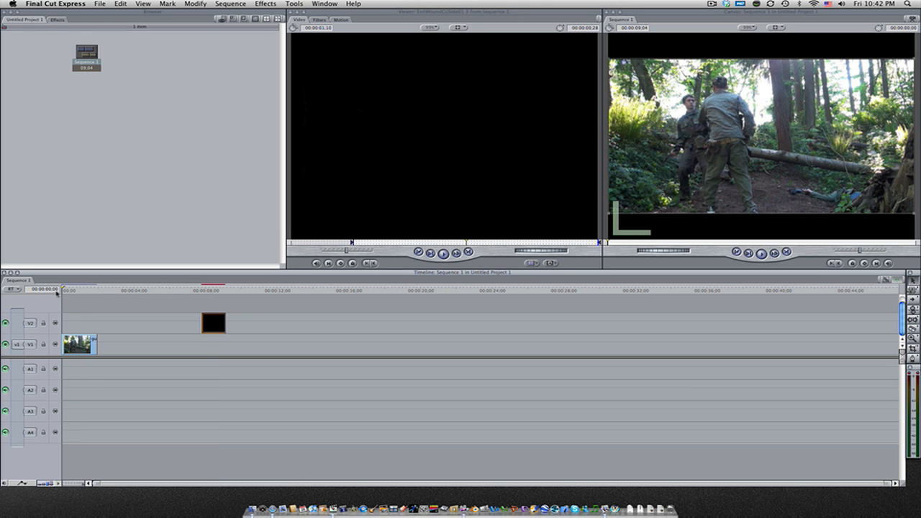
{"action": "key", "text": "space"}
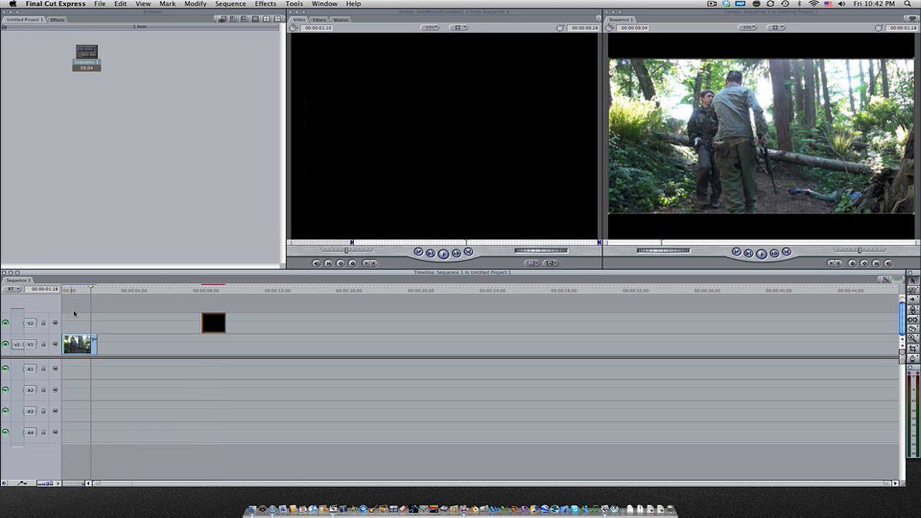
{"action": "left_click_drag", "start_coordinate": [71, 288], "coordinate": [60, 290]}
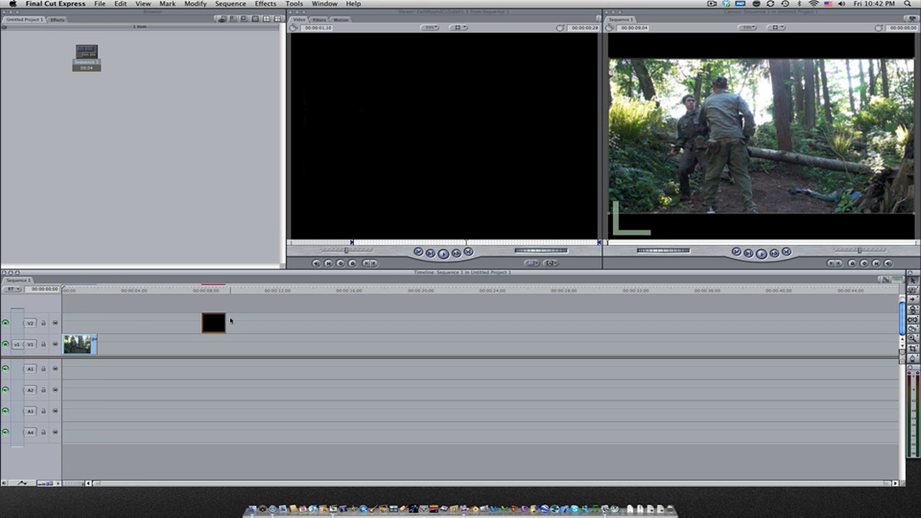
Move the exit wound clip on V2 to about 2 seconds into the sequence
{"action": "left_click_drag", "start_coordinate": [218, 322], "coordinate": [78, 324]}
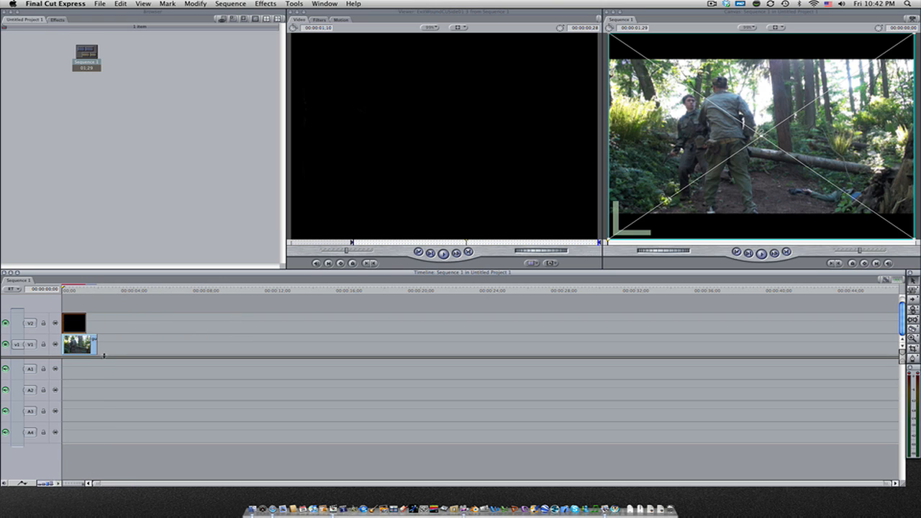
{"action": "left_click_drag", "start_coordinate": [70, 314], "coordinate": [106, 289]}
{"action": "double_click", "coordinate": [72, 315]}
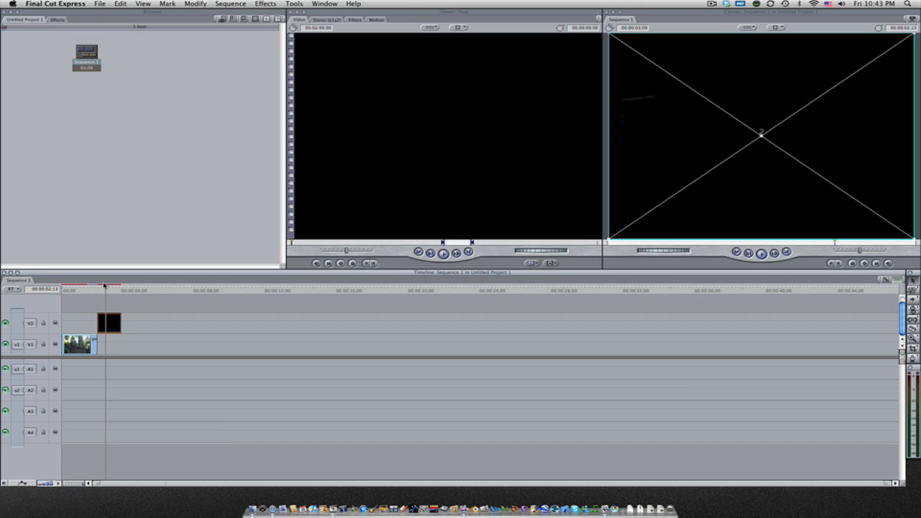
Step through frames around the impact and nudge the exit wound clip slightly later on V2
{"action": "key", "text": "Left"}
{"action": "key", "text": "Left"}
{"action": "key", "text": "Left"}
{"action": "key", "text": "Left"}
{"action": "key", "text": "Left"}
{"action": "key", "text": "Left"}
{"action": "key", "text": "Left"}
{"action": "key", "text": "Left"}
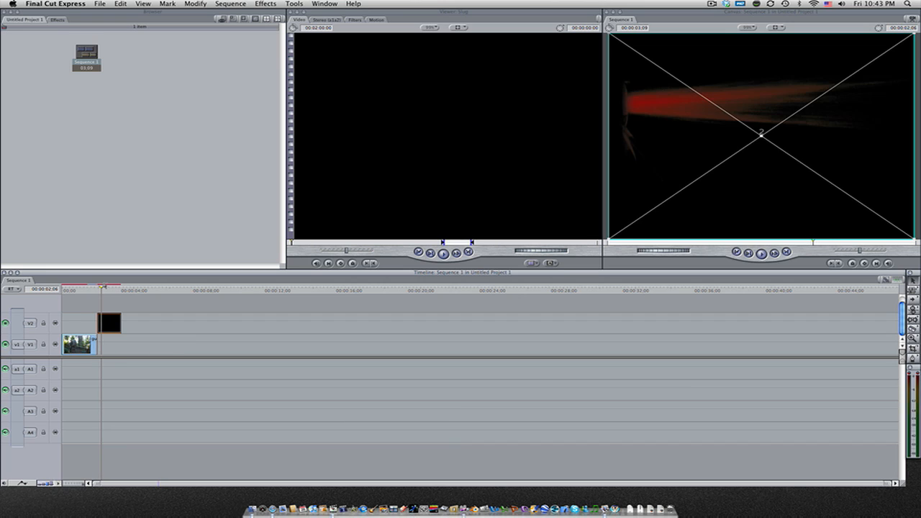
{"action": "key", "text": "Right"}
{"action": "left_click_drag", "start_coordinate": [109, 316], "coordinate": [110, 316]}
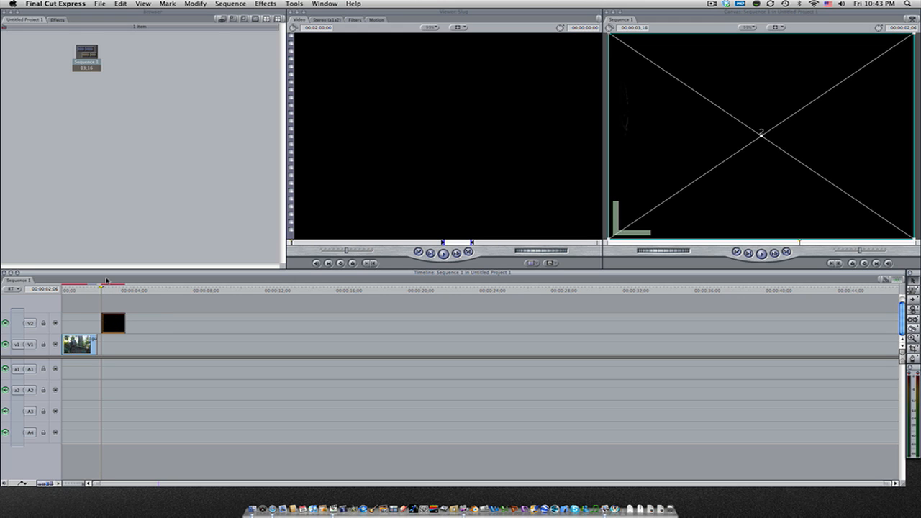
Step the playhead to the clip's first frame, select the exit wound clip with the Selection tool and delete the selection
{"action": "key", "text": "Left"}
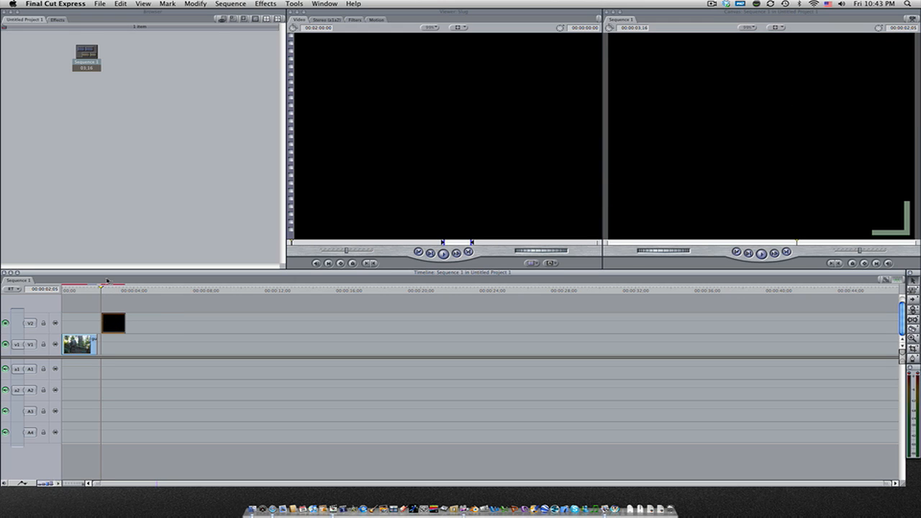
{"action": "key", "text": "Right"}
{"action": "key", "text": "Right"}
{"action": "key", "text": "Right"}
{"action": "key", "text": "Right"}
{"action": "key", "text": "Right"}
{"action": "key", "text": "Right"}
{"action": "key", "text": "Right"}
{"action": "key", "text": "Right"}
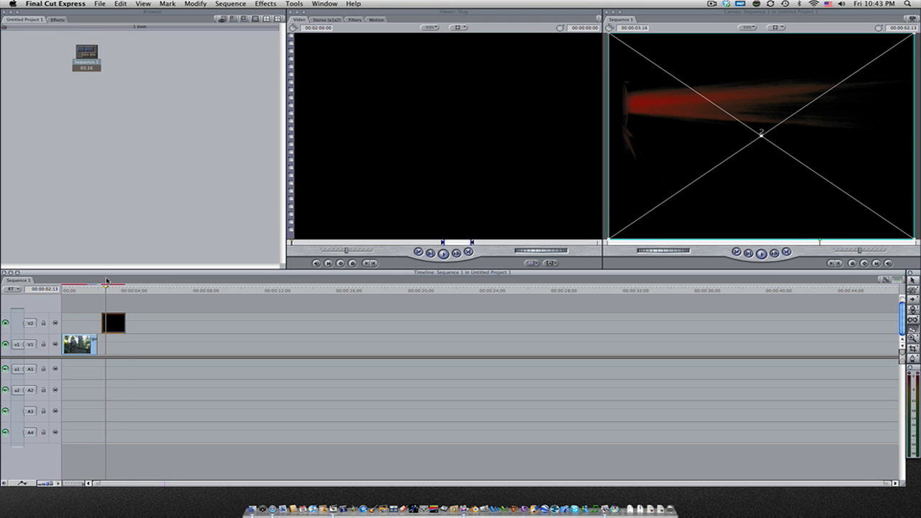
{"action": "left_click", "coordinate": [107, 327]}
{"action": "key", "text": "a"}
{"action": "left_click", "coordinate": [104, 328]}
{"action": "key", "text": "Delete"}
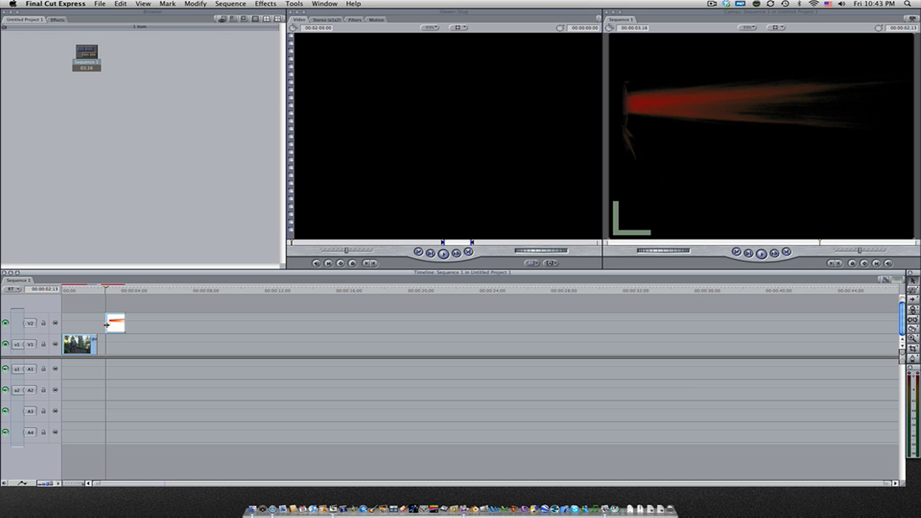
Preview the sequence from the start and move the exit wound clip on V2 earlier, to begin about 17 frames in
{"action": "left_click", "coordinate": [85, 291]}
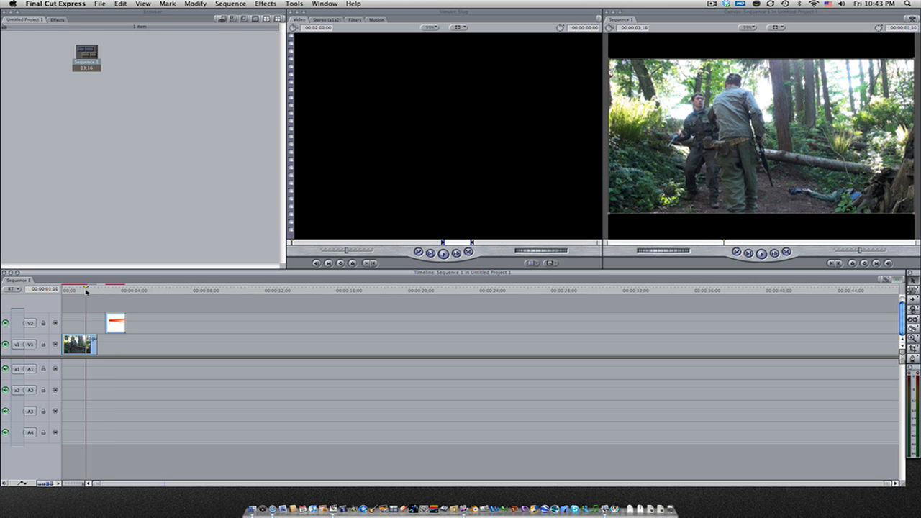
{"action": "left_click_drag", "start_coordinate": [82, 291], "coordinate": [69, 296]}
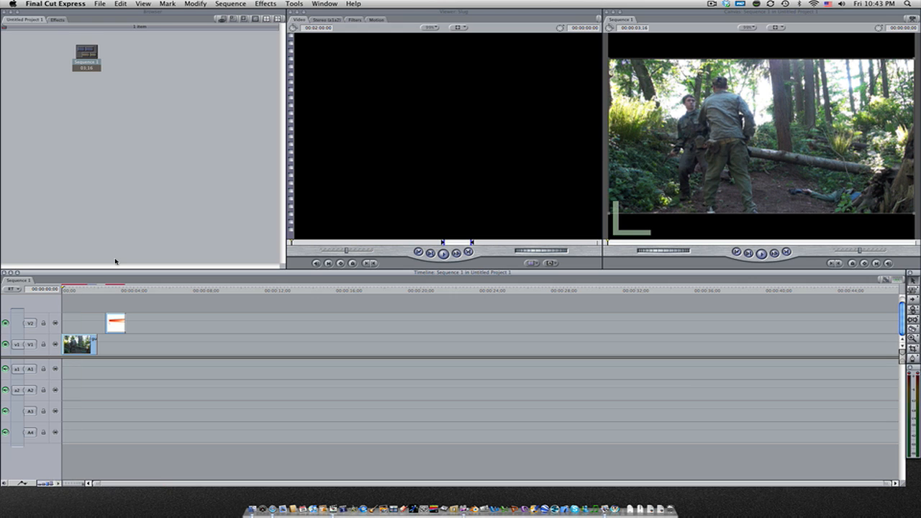
{"action": "key", "text": "space"}
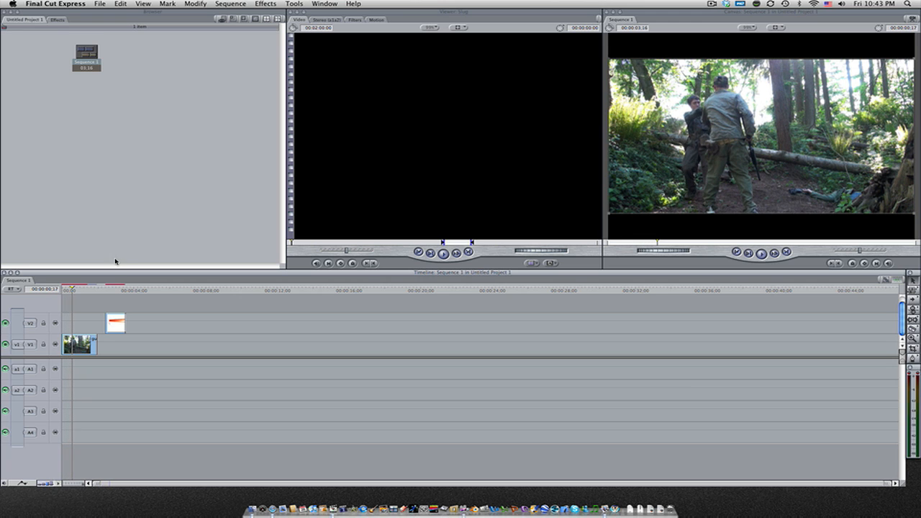
{"action": "left_click", "coordinate": [121, 325]}
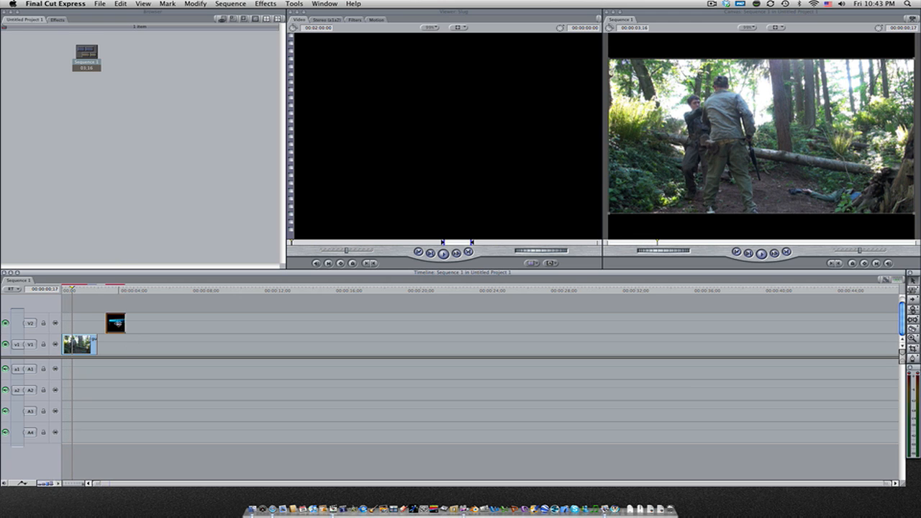
{"action": "left_click_drag", "start_coordinate": [117, 324], "coordinate": [81, 322]}
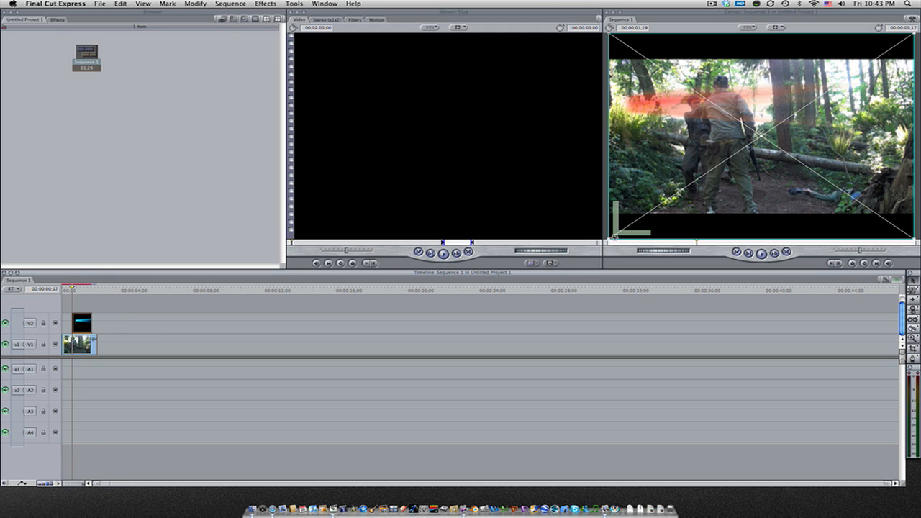
Scale down the exit wound image in the Canvas, place it on the soldier's back and skew one corner
{"action": "left_click_drag", "start_coordinate": [608, 238], "coordinate": [648, 212]}
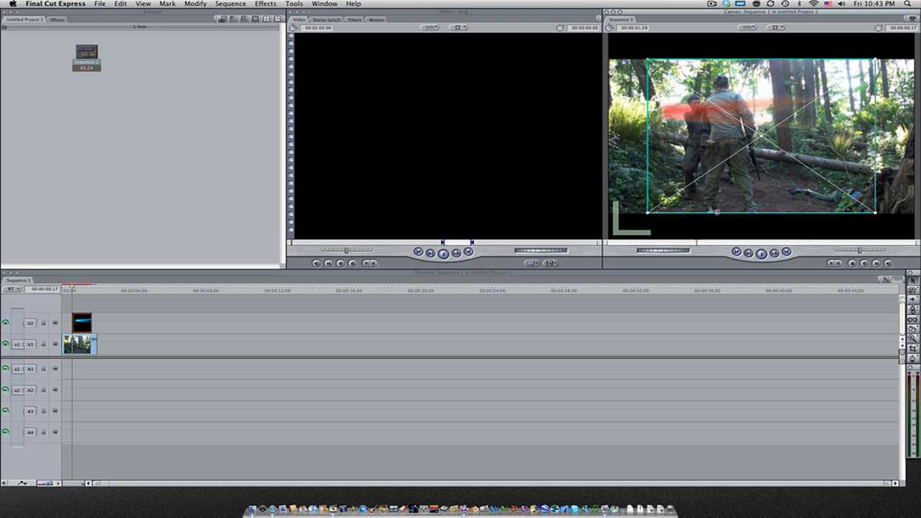
{"action": "left_click_drag", "start_coordinate": [647, 213], "coordinate": [697, 180]}
{"action": "left_click_drag", "start_coordinate": [756, 147], "coordinate": [775, 132]}
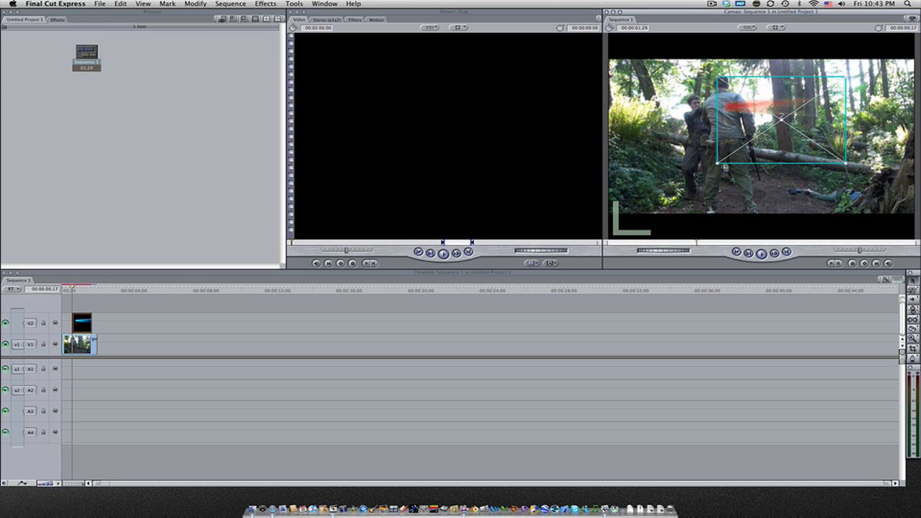
{"action": "mouse_move", "coordinate": [729, 164]}
{"action": "left_mouse_down"}
{"action": "mouse_move", "coordinate": [754, 134]}
{"action": "mouse_move", "coordinate": [727, 152]}
{"action": "mouse_move", "coordinate": [745, 149]}
{"action": "mouse_move", "coordinate": [720, 144]}
{"action": "mouse_move", "coordinate": [737, 135]}
{"action": "left_mouse_up"}
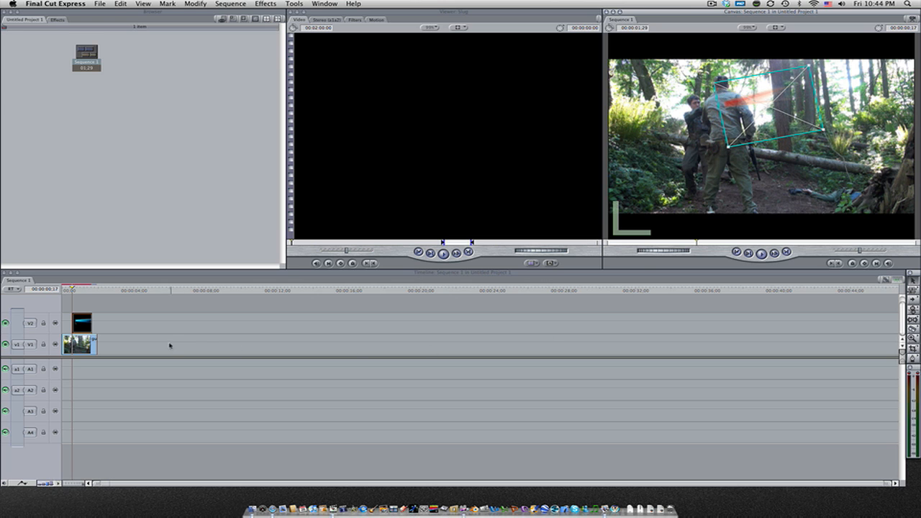
Render the sequence and play it back from the start to check the composite
{"action": "key", "text": "super+r"}
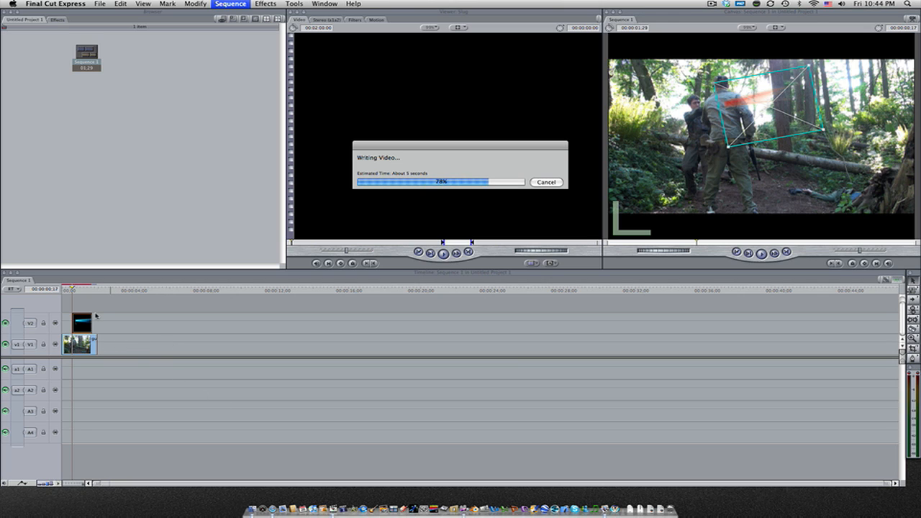
{"action": "left_click", "coordinate": [93, 342]}
{"action": "key", "text": "super+r"}
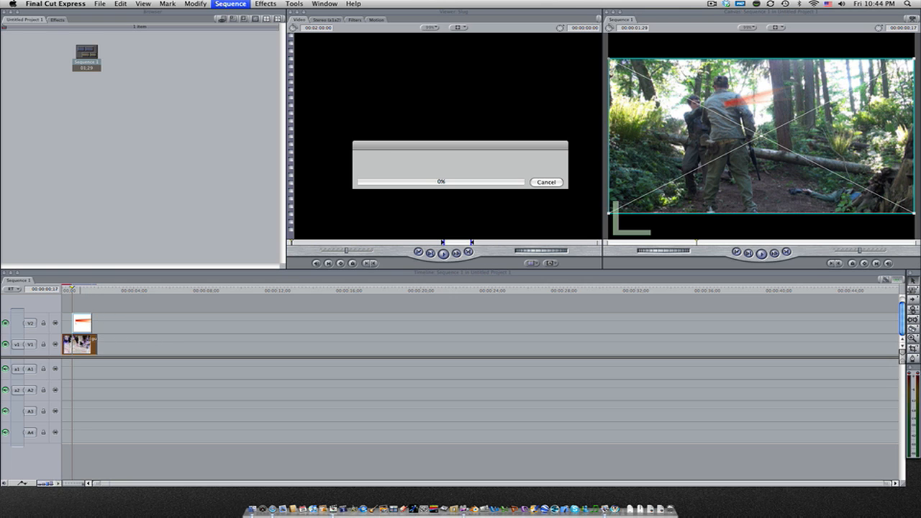
{"action": "left_click_drag", "start_coordinate": [80, 292], "coordinate": [57, 296]}
{"action": "key", "text": "space"}
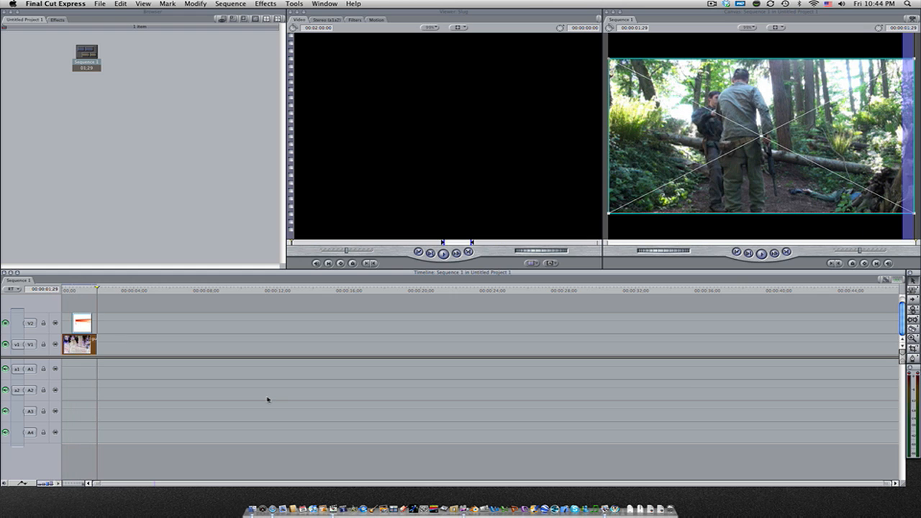
{"action": "left_click_drag", "start_coordinate": [77, 291], "coordinate": [62, 293]}
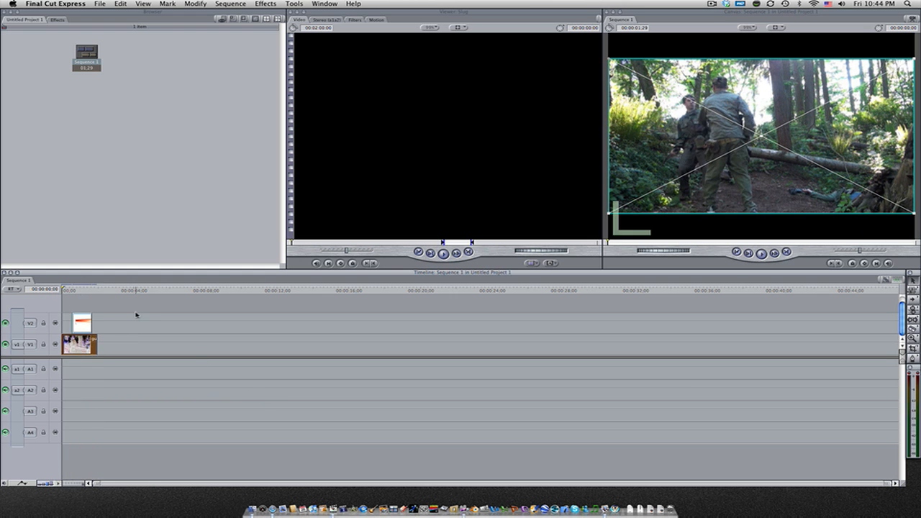
{"action": "key", "text": "space"}
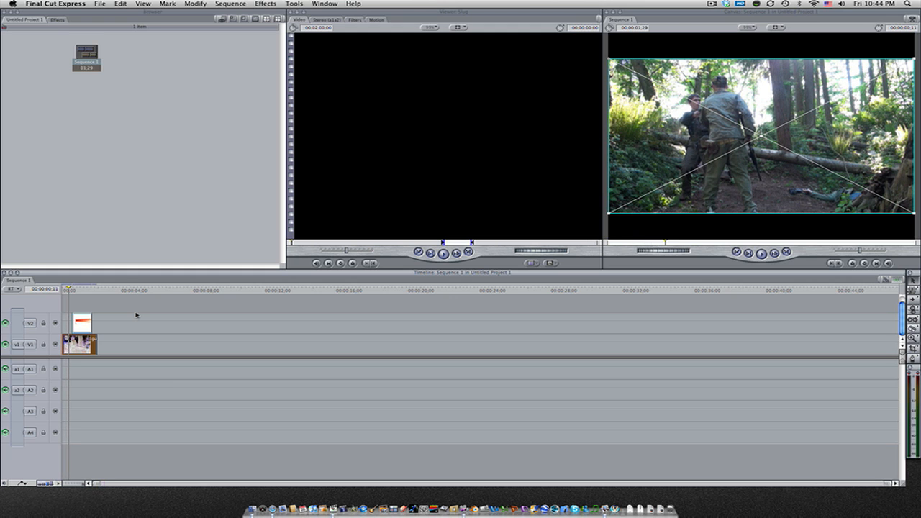
Open the exit wound clip in the Viewer, apply the Perspective Basic 3D filter and show its filter settings
{"action": "double_click", "coordinate": [82, 324]}
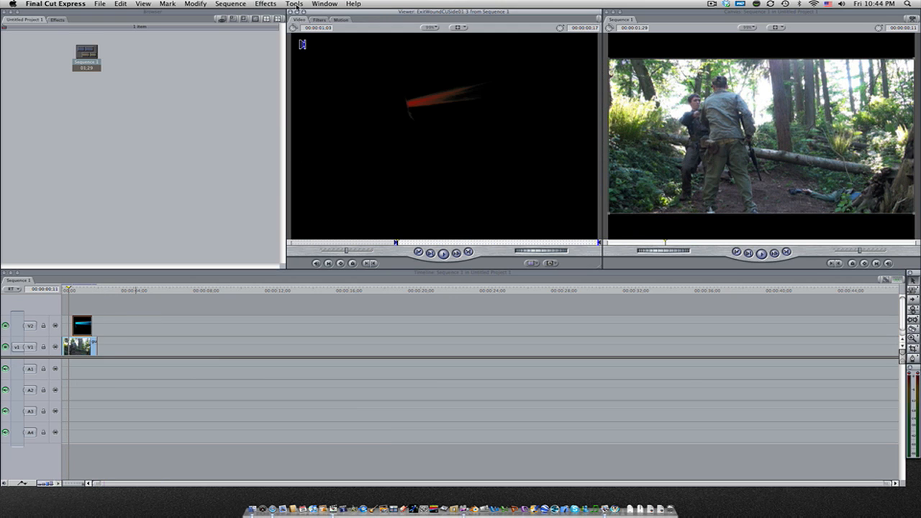
{"action": "left_click", "coordinate": [271, 4]}
{"action": "mouse_move", "coordinate": [309, 37]}
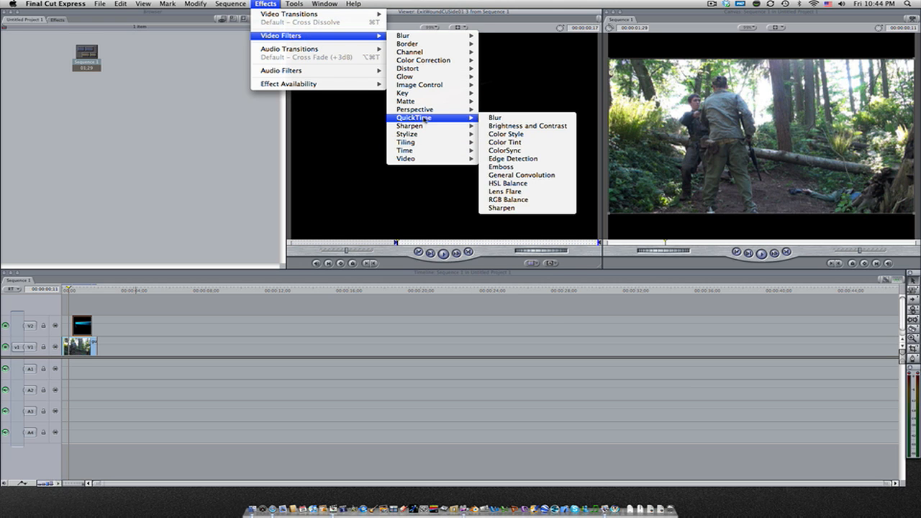
{"action": "mouse_move", "coordinate": [430, 110]}
{"action": "left_click", "coordinate": [495, 111]}
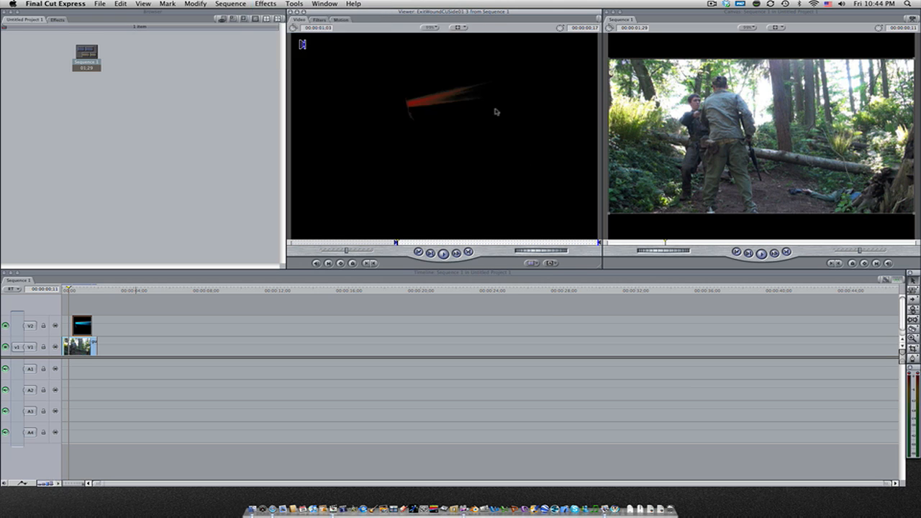
{"action": "left_click", "coordinate": [319, 19]}
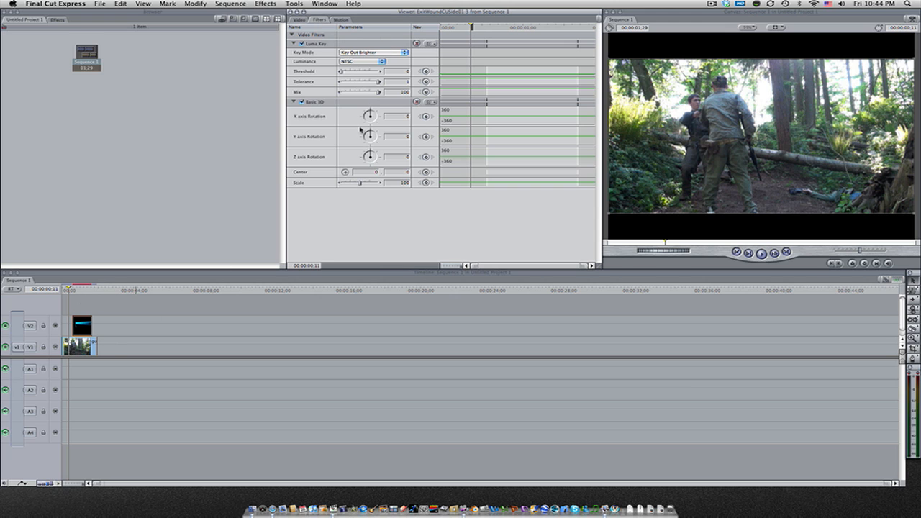
Try rotating the exit wound on the Basic 3D Y axis at frame 17 and undo the rotation
{"action": "left_click", "coordinate": [79, 290]}
{"action": "left_click_drag", "start_coordinate": [79, 291], "coordinate": [78, 291]}
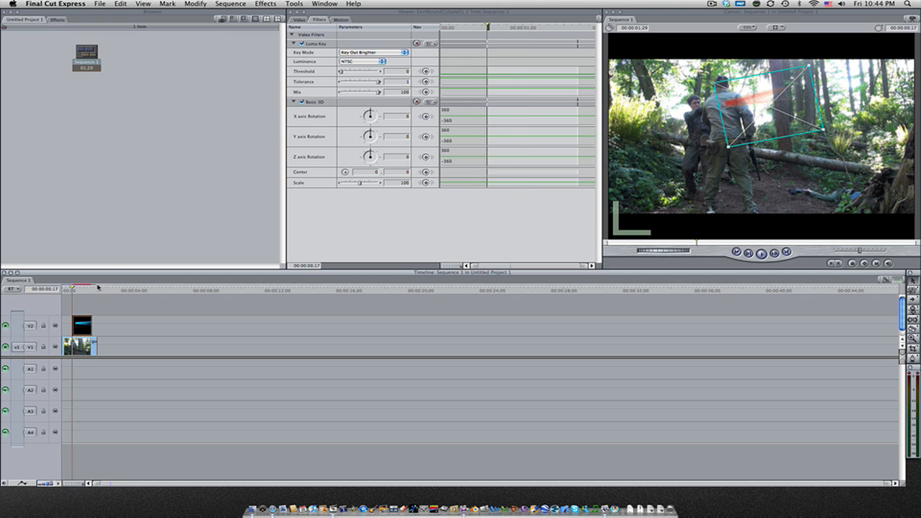
{"action": "left_click_drag", "start_coordinate": [369, 115], "coordinate": [380, 135]}
{"action": "key", "text": "super+z"}
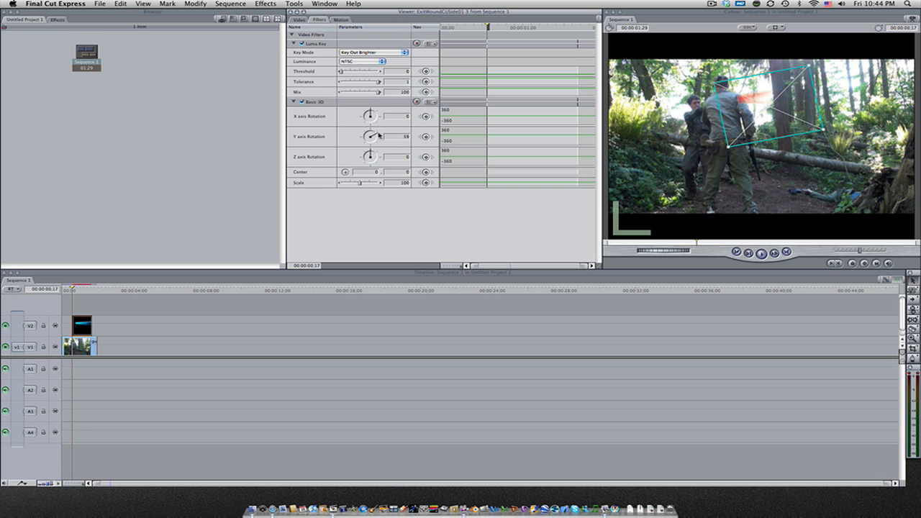
{"action": "key", "text": "super+z"}
{"action": "left_click_drag", "start_coordinate": [371, 155], "coordinate": [362, 129]}
{"action": "key", "text": "super+z"}
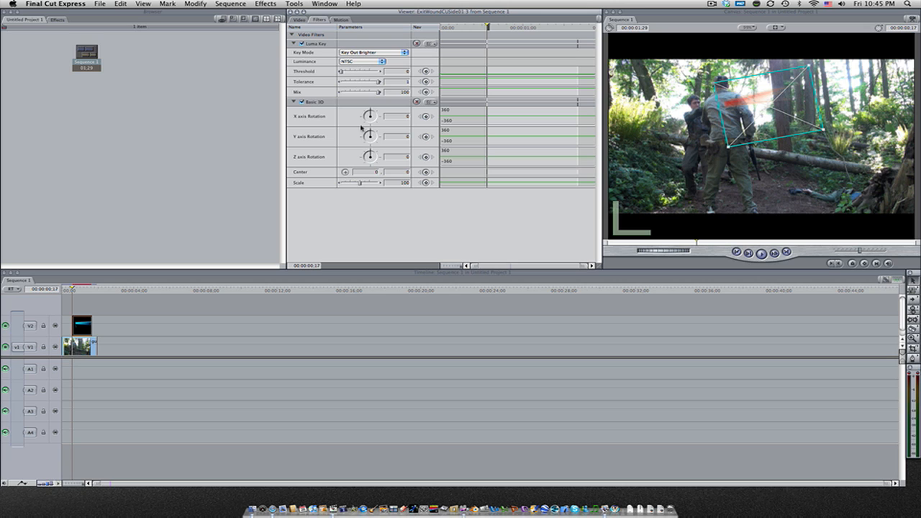
{"action": "key", "text": "super+z"}
Step frame by frame around the impact to examine the exit wound's placement
{"action": "left_click", "coordinate": [75, 291]}
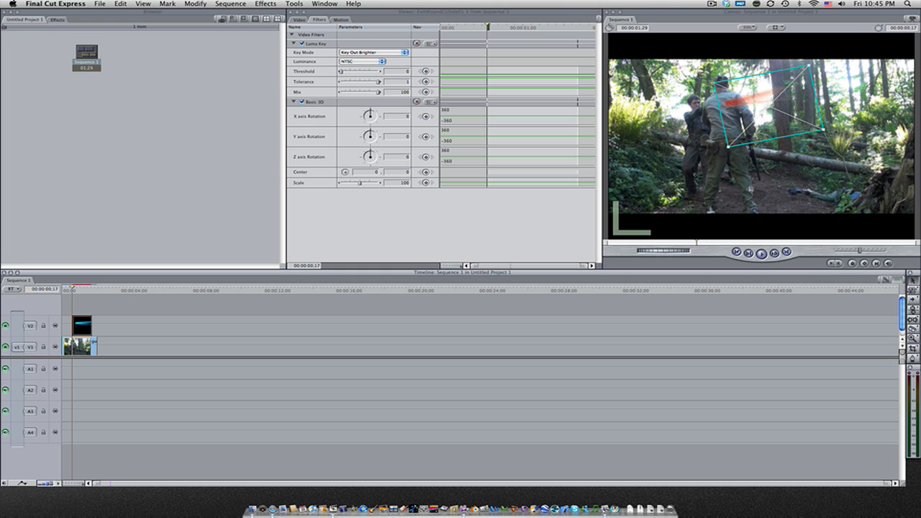
{"action": "key", "text": "Left"}
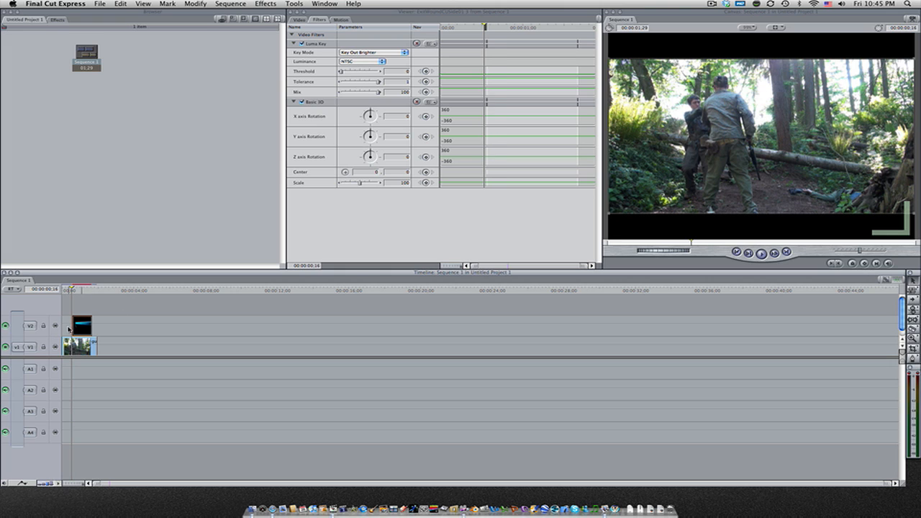
{"action": "key", "text": "Right"}
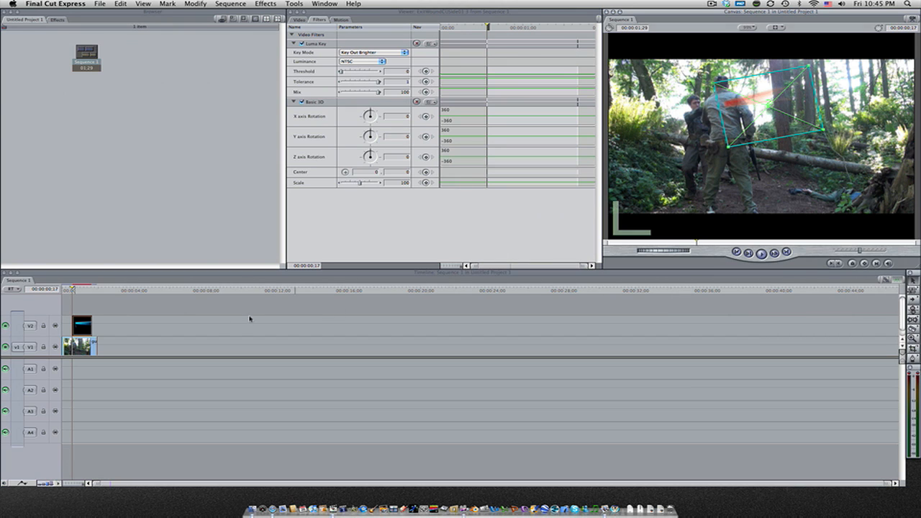
{"action": "key", "text": "Right"}
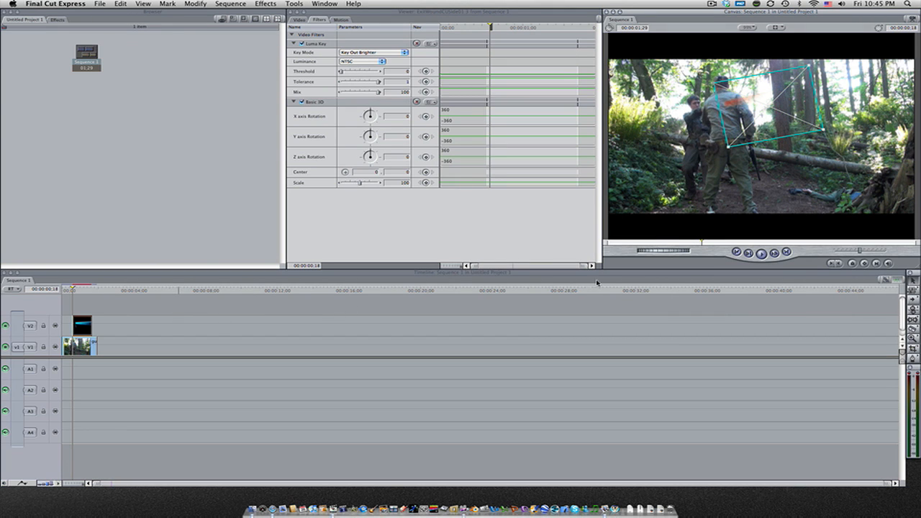
Nudge the exit wound's position with keyframes at frames 18 and 19 to follow the soldier, and render and play the sequence
{"action": "left_click_drag", "start_coordinate": [761, 121], "coordinate": [762, 123]}
{"action": "left_click", "coordinate": [864, 263]}
{"action": "left_click", "coordinate": [76, 288]}
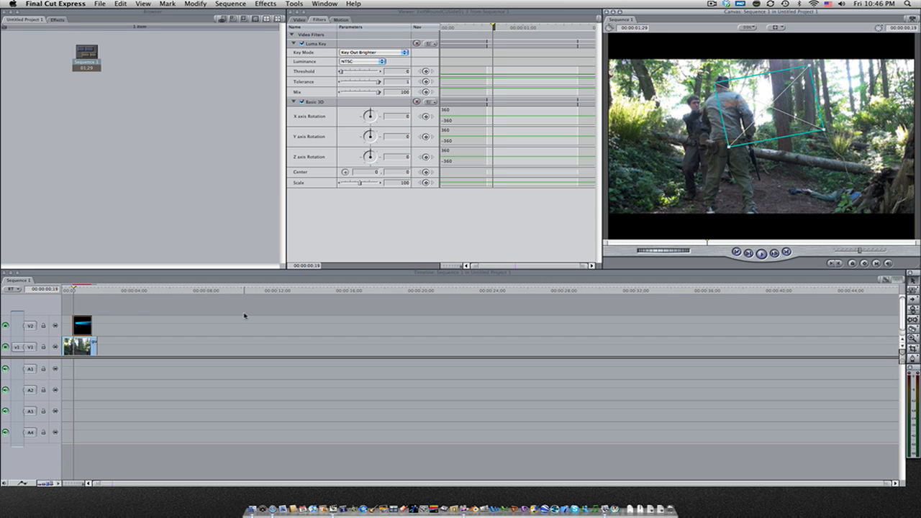
{"action": "left_click", "coordinate": [864, 263]}
{"action": "left_click_drag", "start_coordinate": [740, 118], "coordinate": [742, 116]}
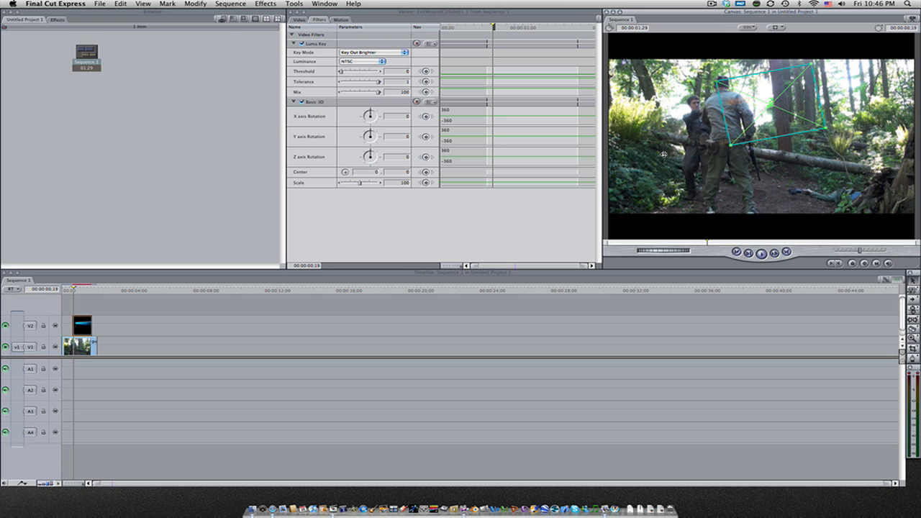
{"action": "key", "text": "super+r"}
{"action": "key", "text": "space"}
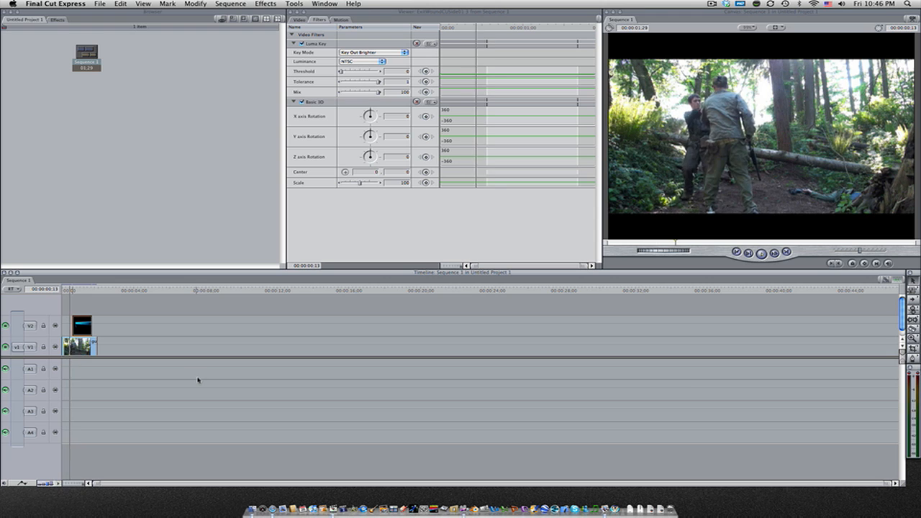